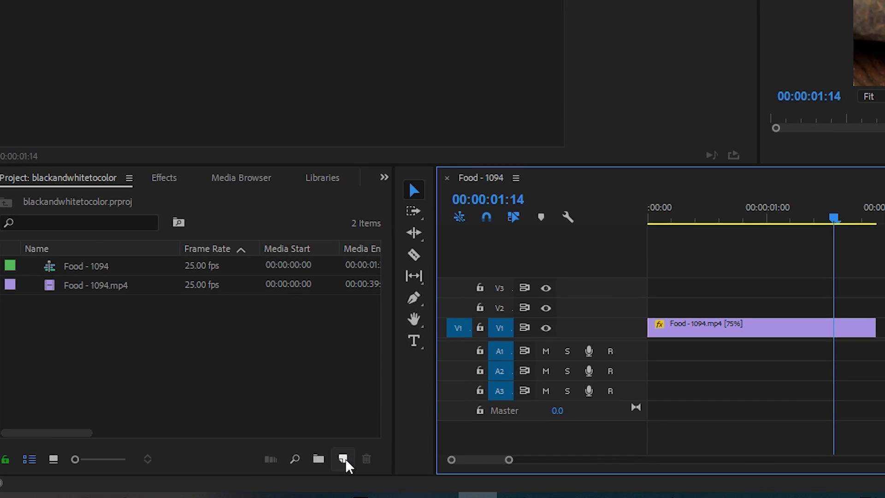
Create an adjustment layer, place it on V2 above the burger clip, and trim it to the clip's end.
left_click(343, 460)
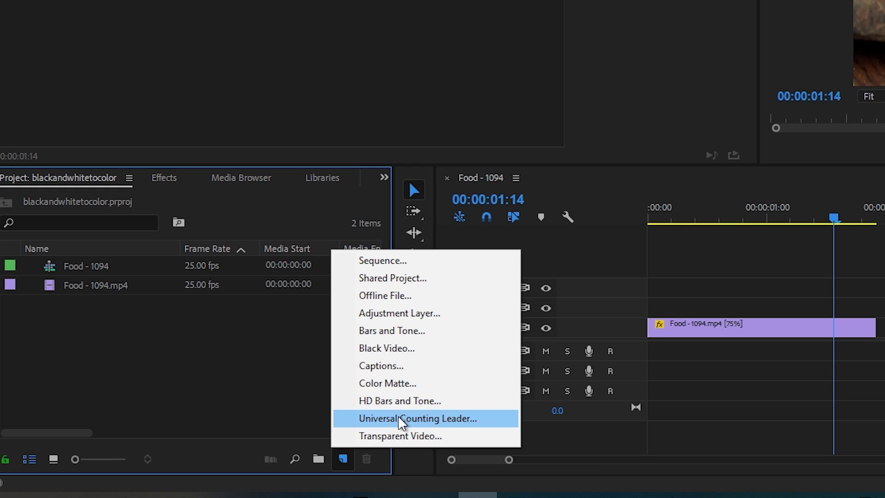
left_click(469, 312)
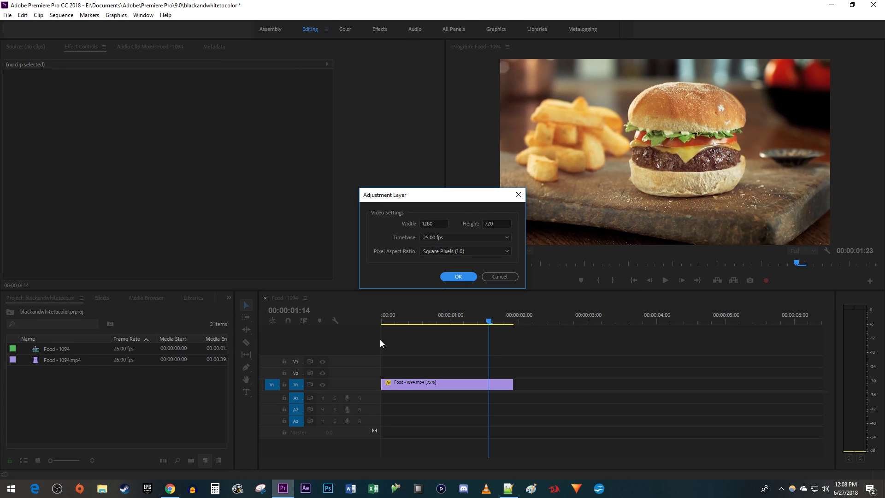
left_click(449, 279)
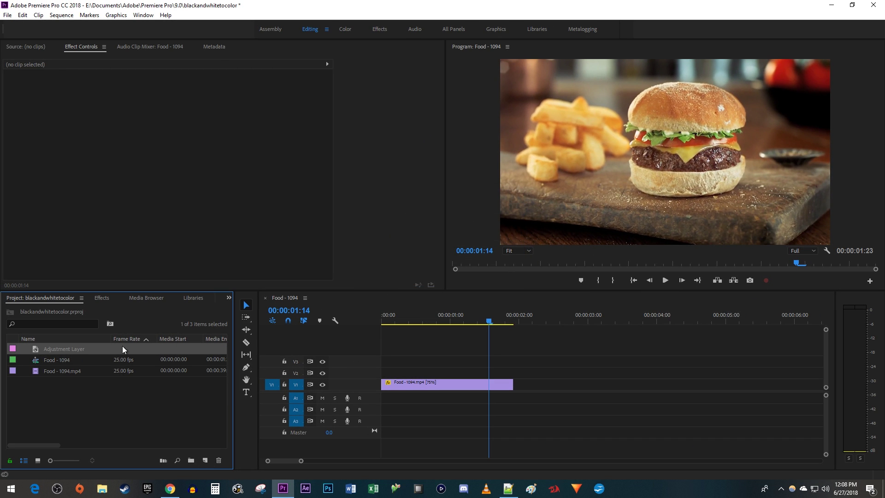
left_click_drag(79, 349, 352, 377)
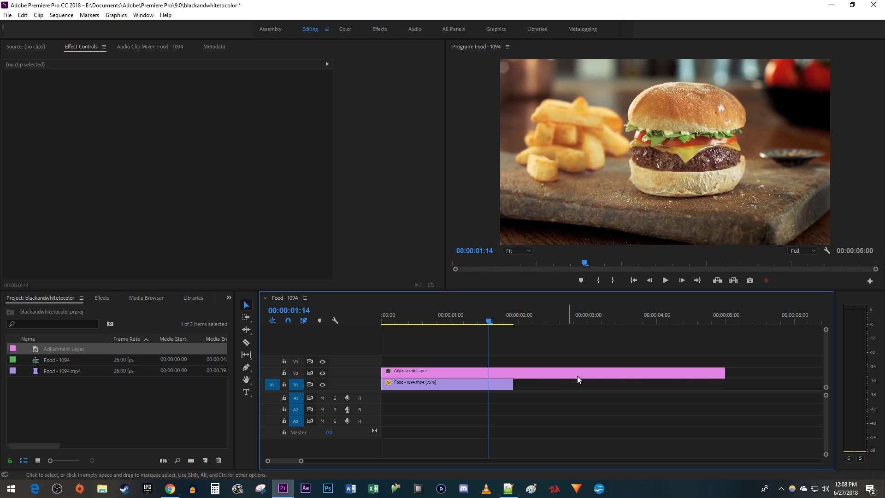
left_click_drag(724, 373, 513, 376)
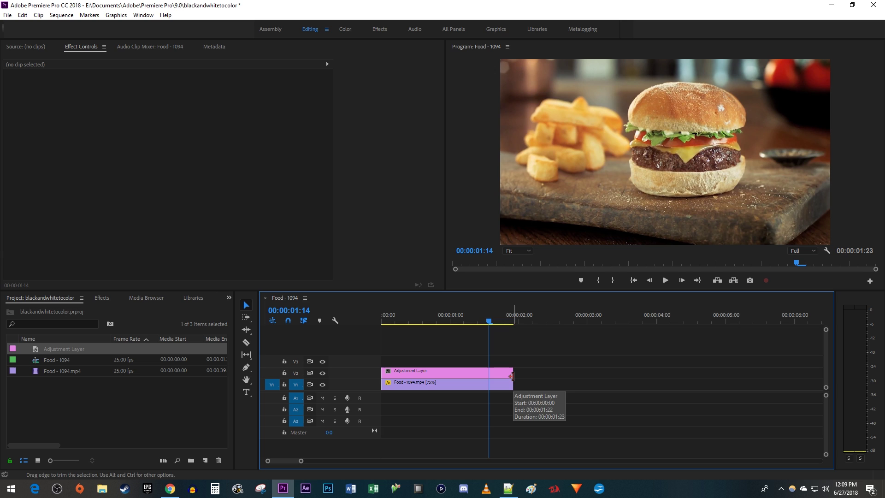
Search the effects for 'color balance' and drop Color Balance (HLS) on the V2 adjustment layer.
left_click(105, 298)
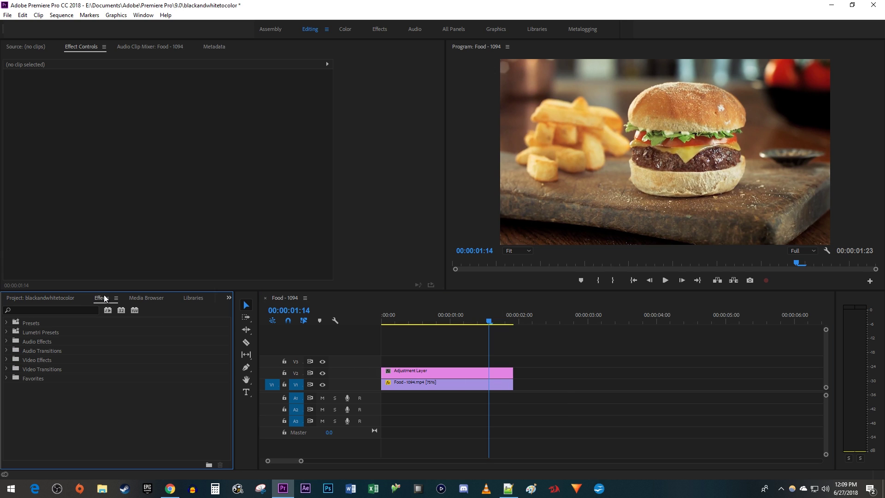
left_click(87, 309)
type("color balance")
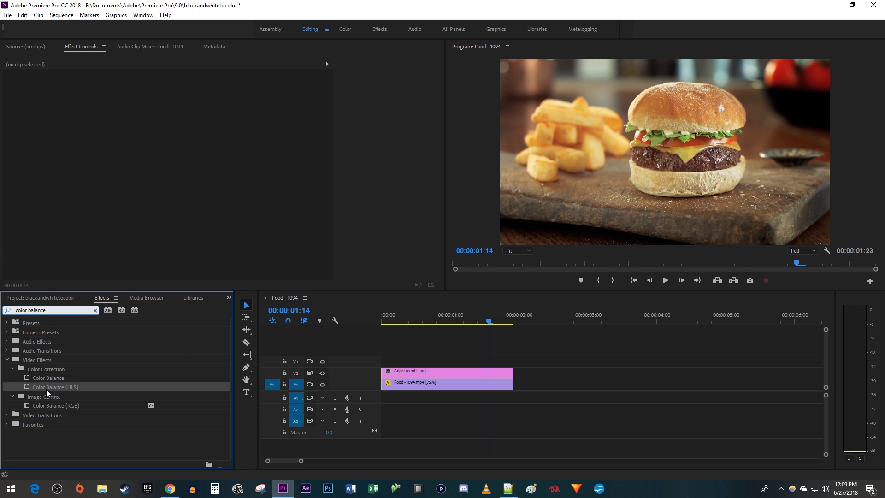
left_click_drag(46, 388, 401, 376)
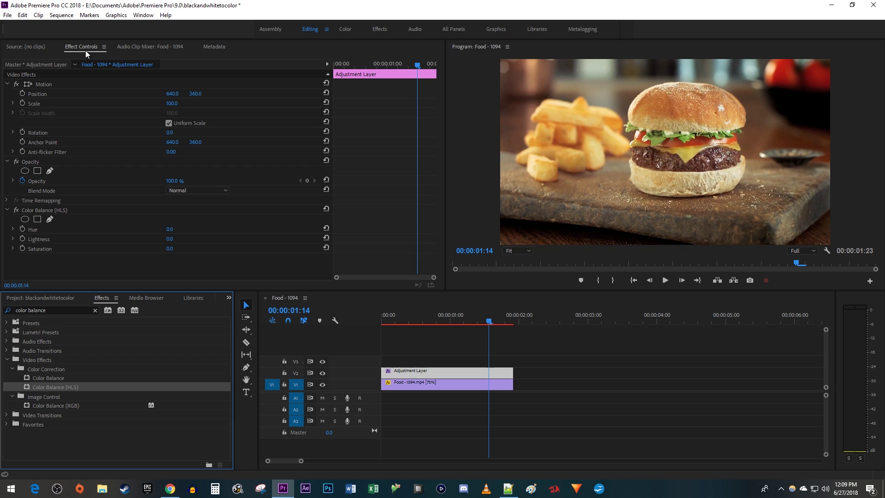
Keyframe Saturation from 0 at 00:00:00:06 to -100 at 00:00:00:15, then preview the fade.
left_click_drag(367, 66, 348, 67)
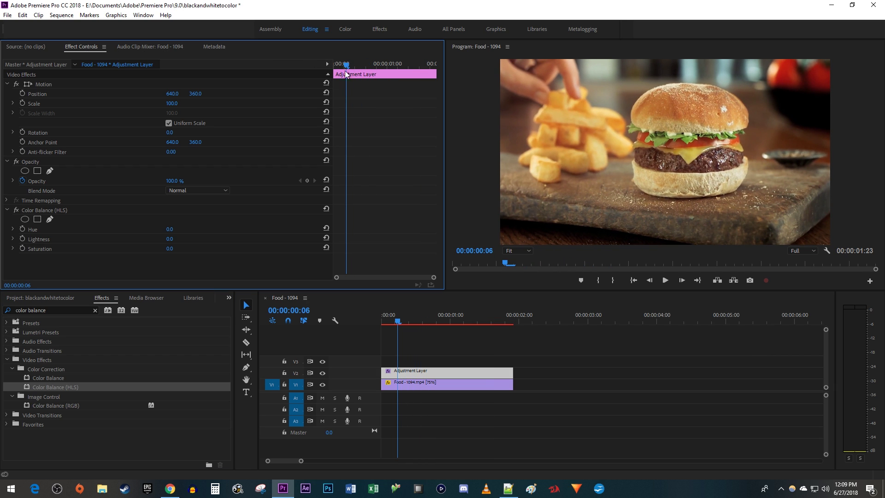
left_click(22, 249)
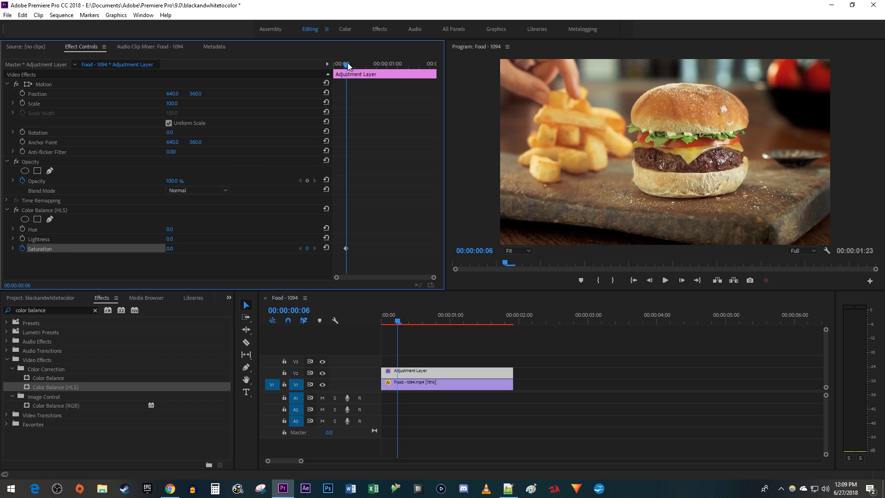
left_click_drag(347, 65, 367, 69)
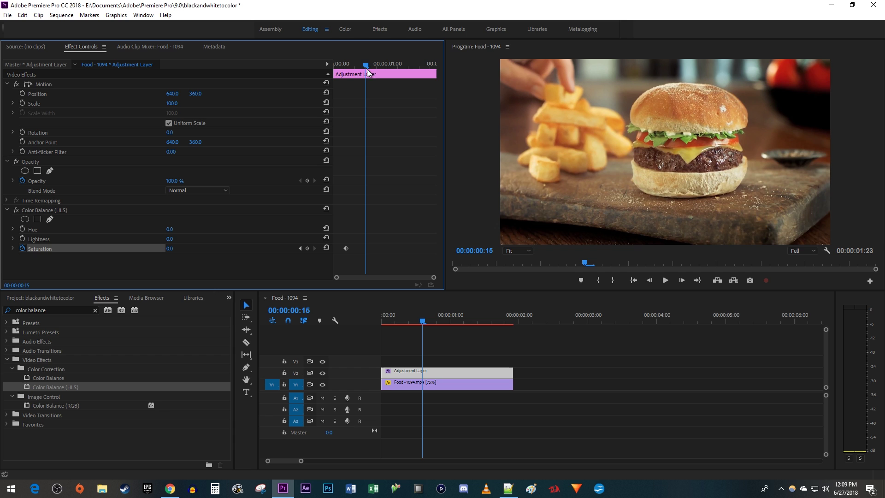
left_click(170, 248)
type("-100")
key("Return")
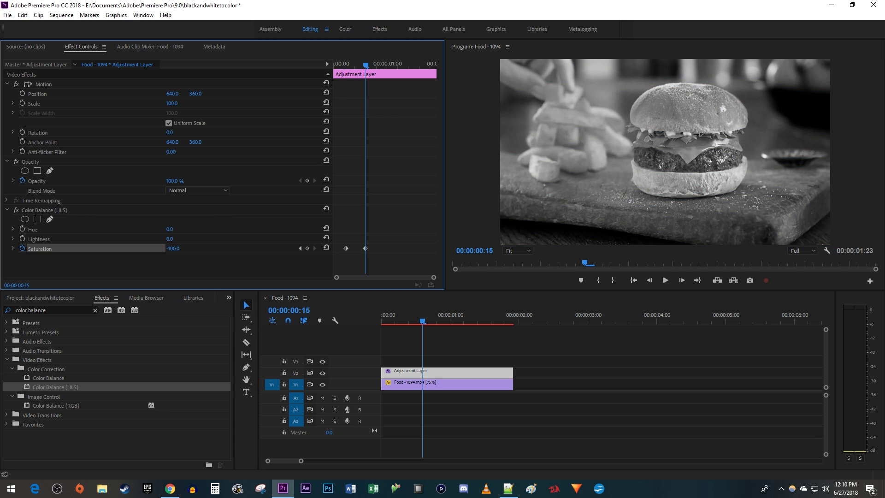
key("space")
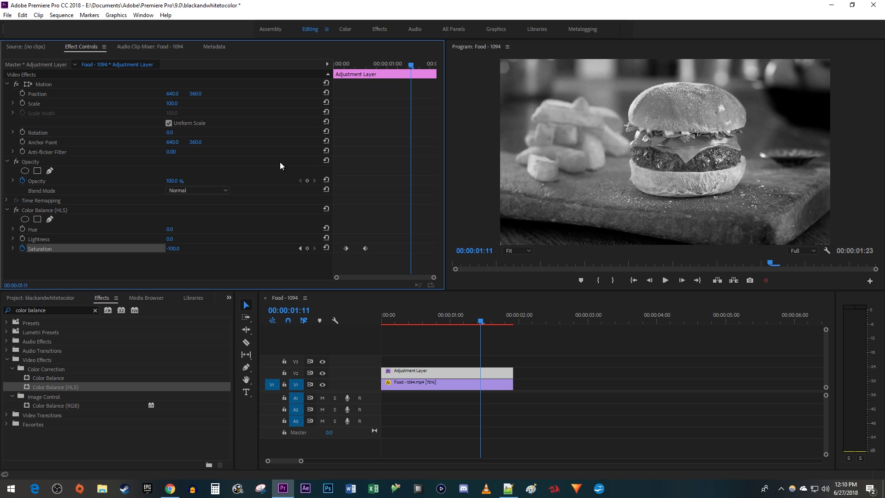
Add a Saturation hold keyframe at 00:00:01:04 and a Saturation 0 keyframe at 00:00:01:15.
left_click_drag(411, 67, 396, 66)
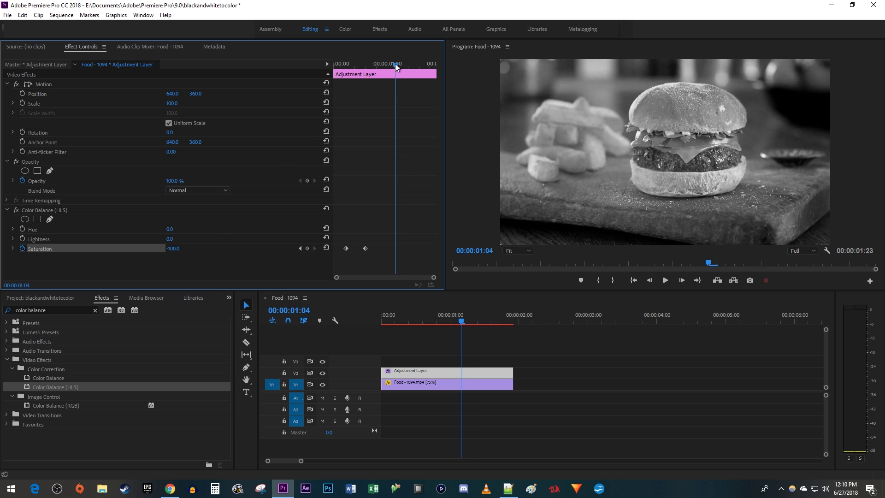
left_click(308, 248)
left_click_drag(400, 67, 421, 66)
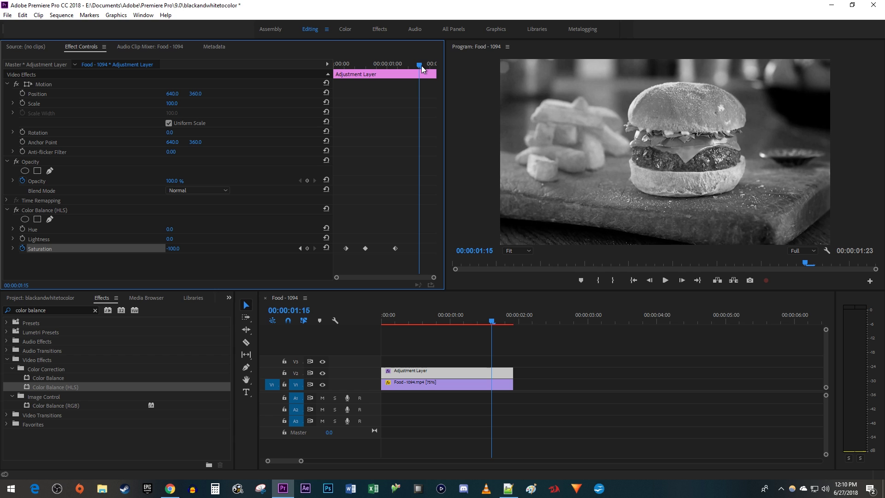
left_click(175, 248)
type("0")
key("Return")
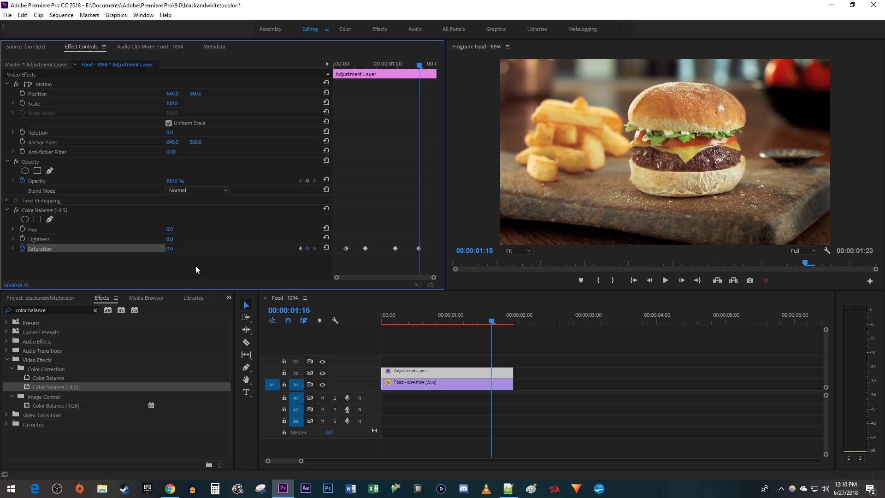
key("Home")
key("space")
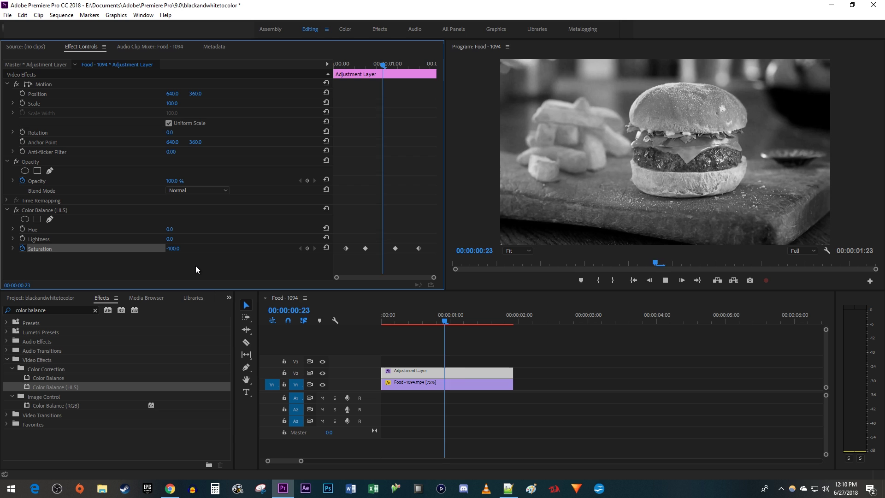